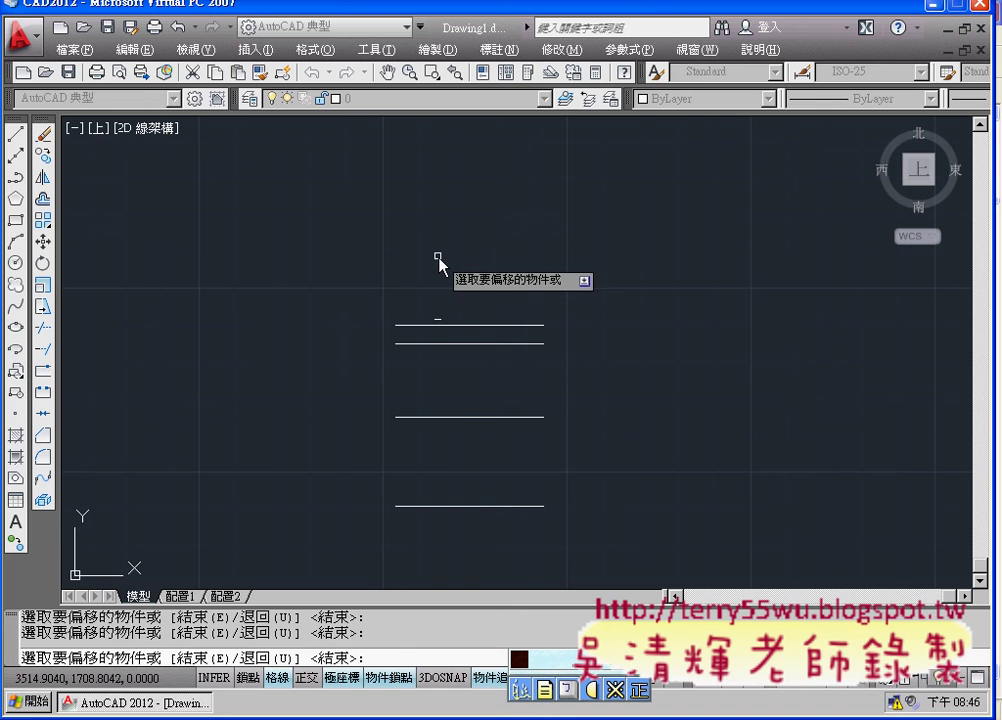
- Offset the top line 16 units upward, then offset the new top line 12 units upward
{"action": "left_click", "coordinate": [446, 324]}
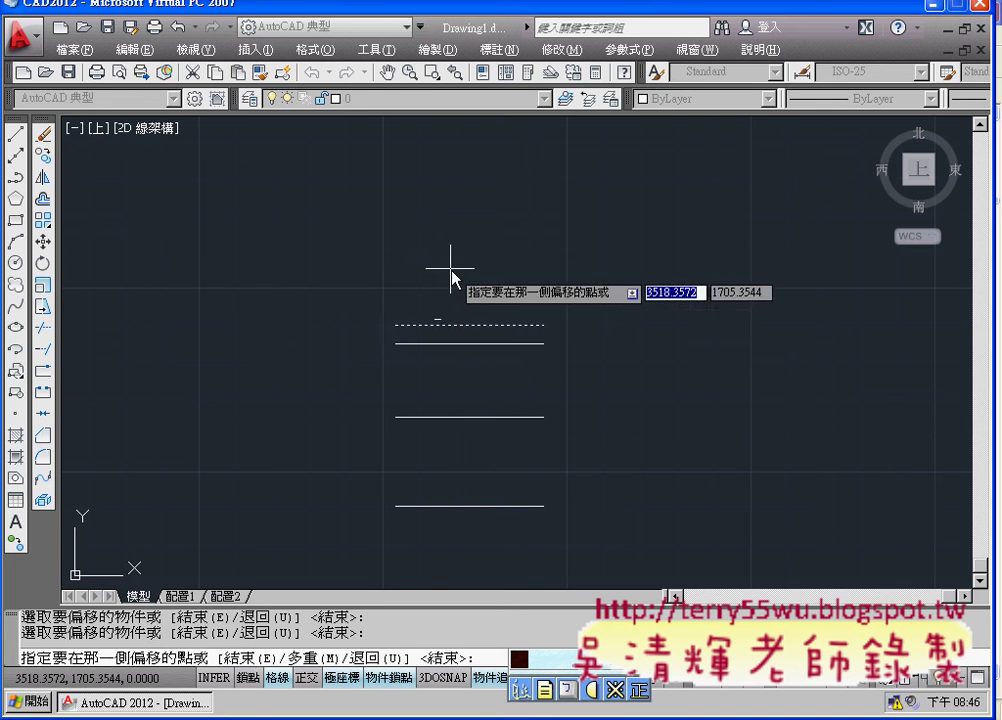
{"action": "left_click", "coordinate": [450, 270]}
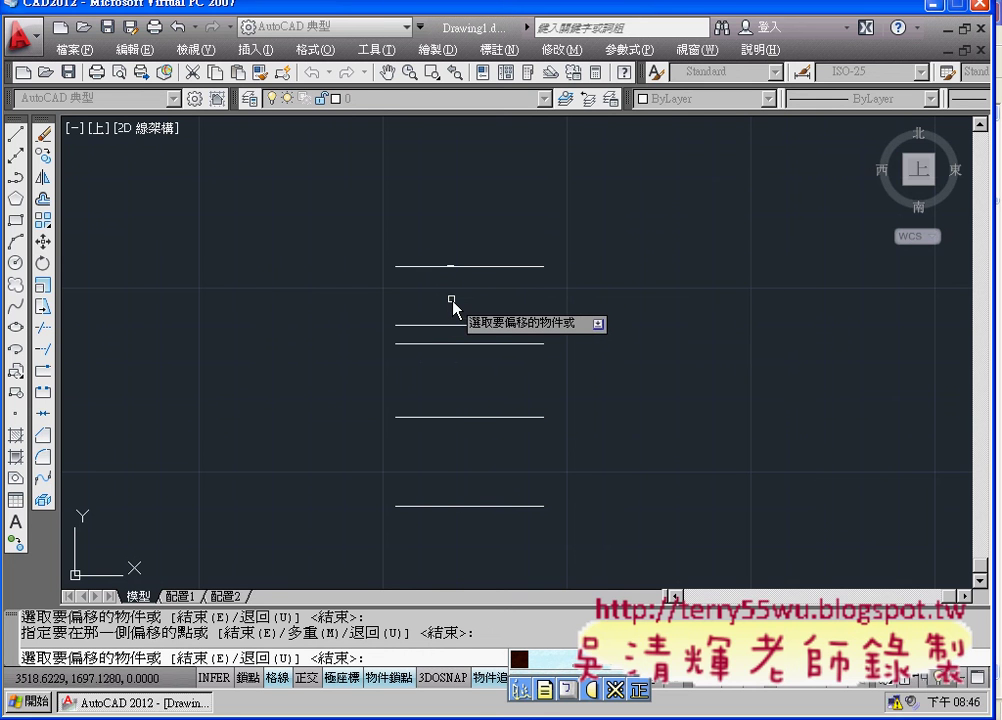
{"action": "key", "text": "Return"}
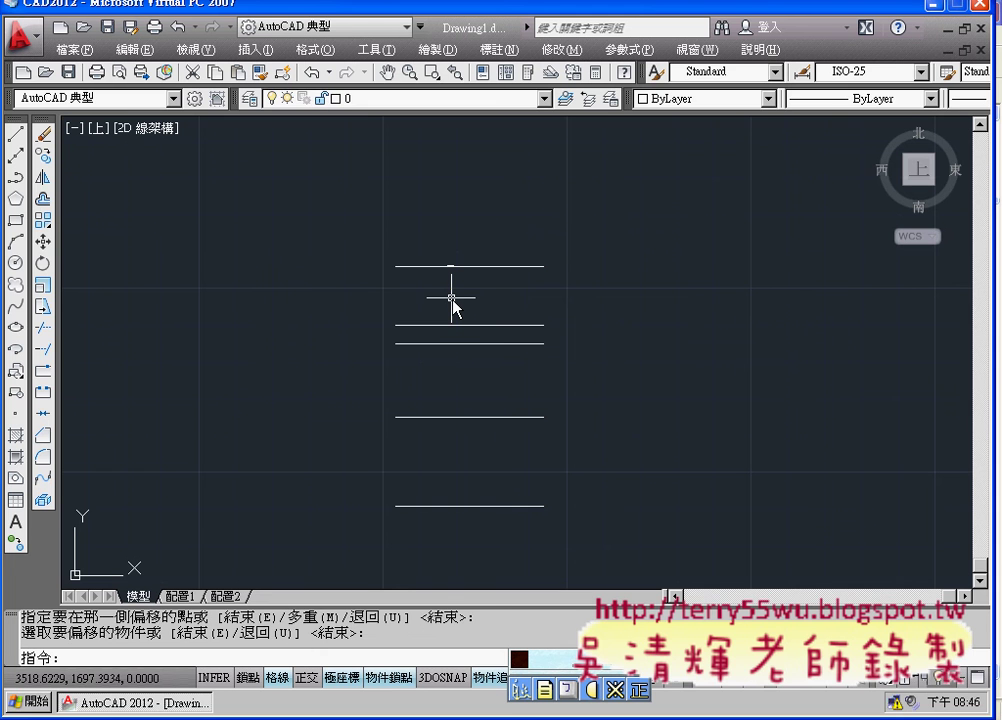
{"action": "key", "text": "Return"}
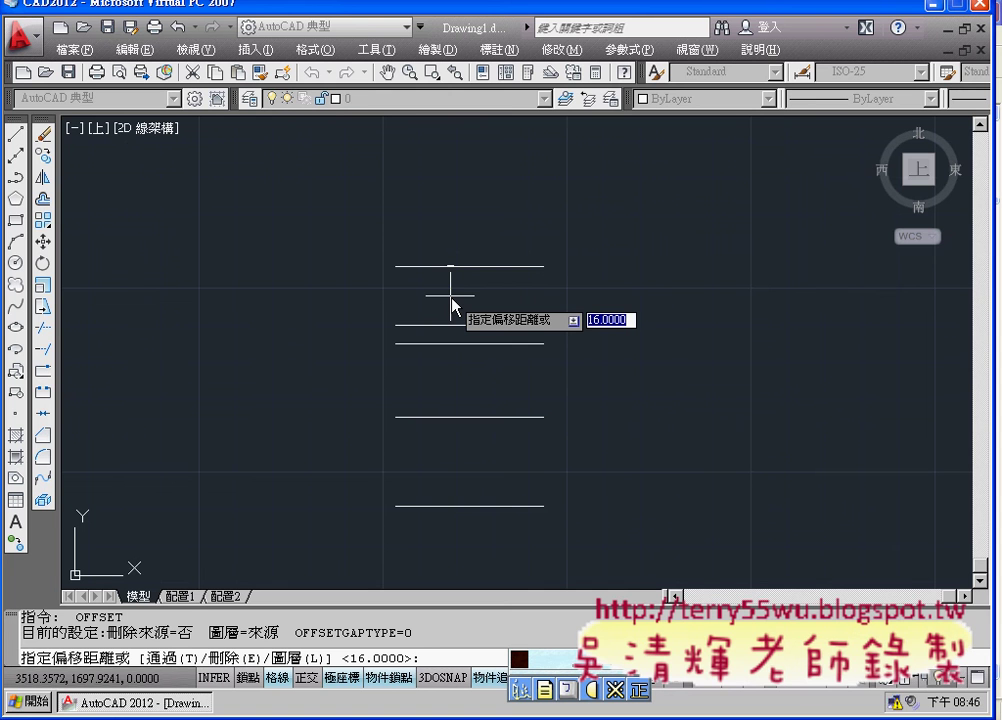
{"action": "type", "text": "12"}
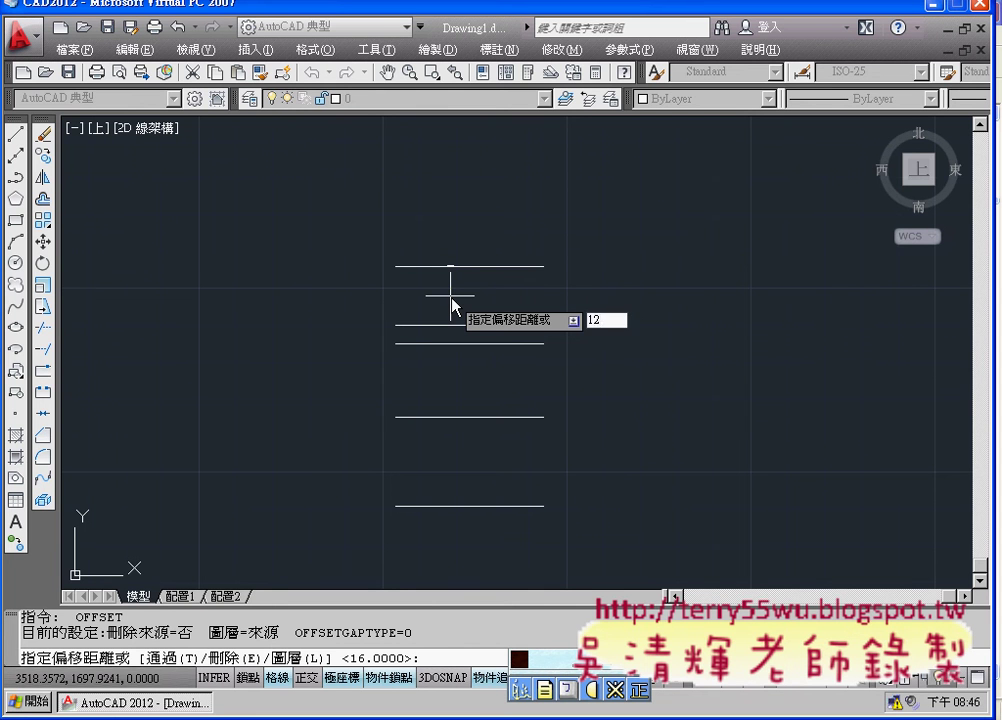
{"action": "key", "text": "Return"}
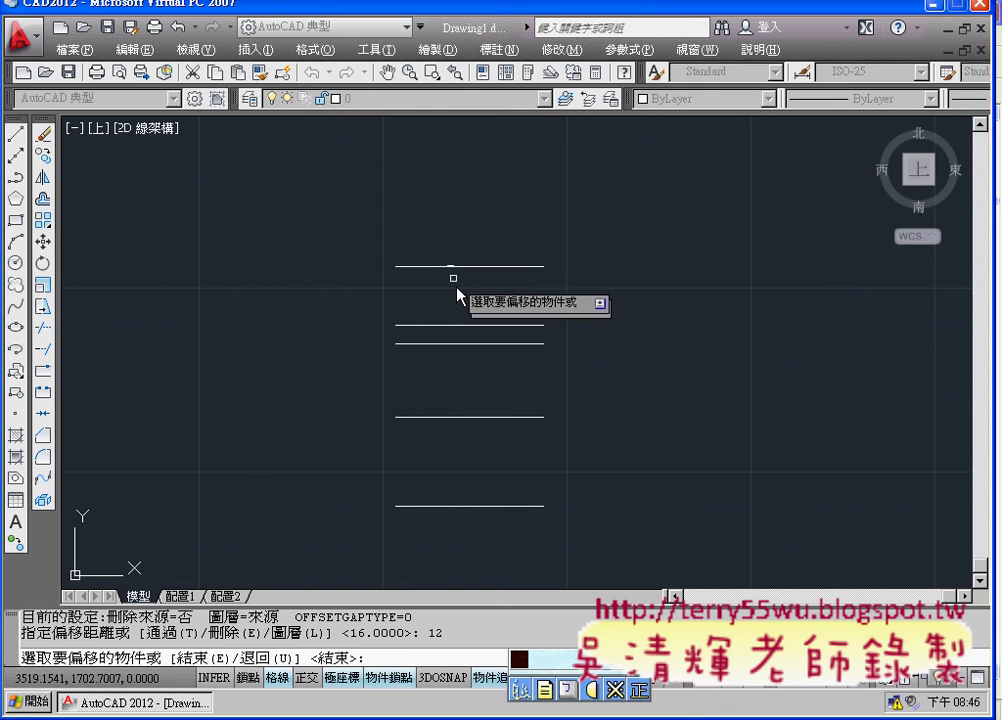
{"action": "left_click", "coordinate": [452, 266]}
{"action": "left_click", "coordinate": [450, 204]}
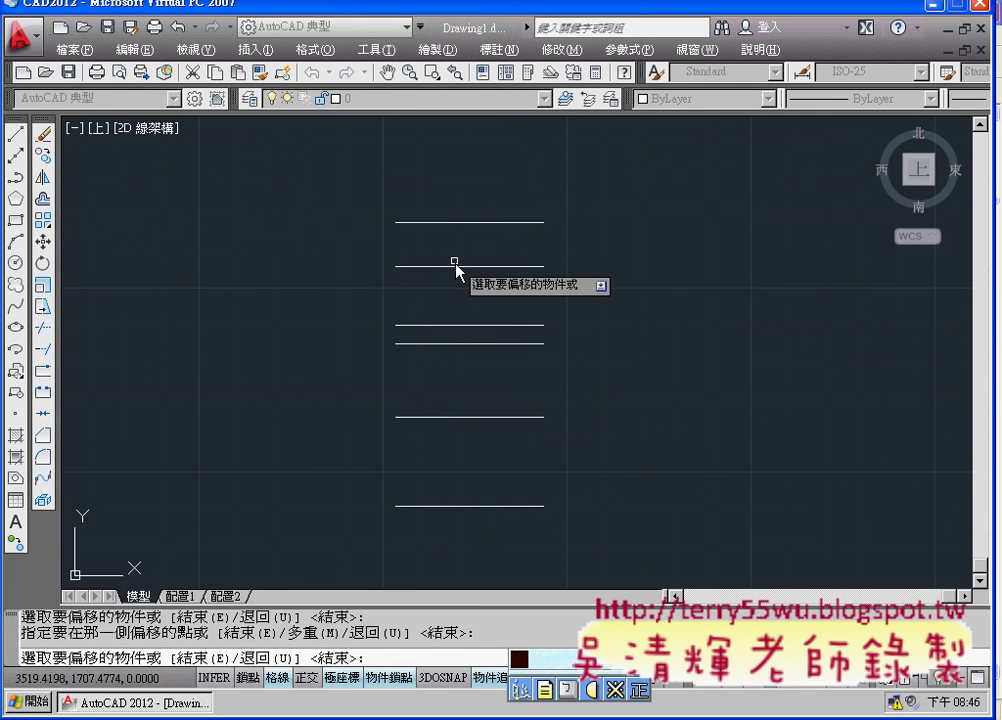
{"action": "middle_click_drag", "start_coordinate": [453, 253], "coordinate": [394, 247]}
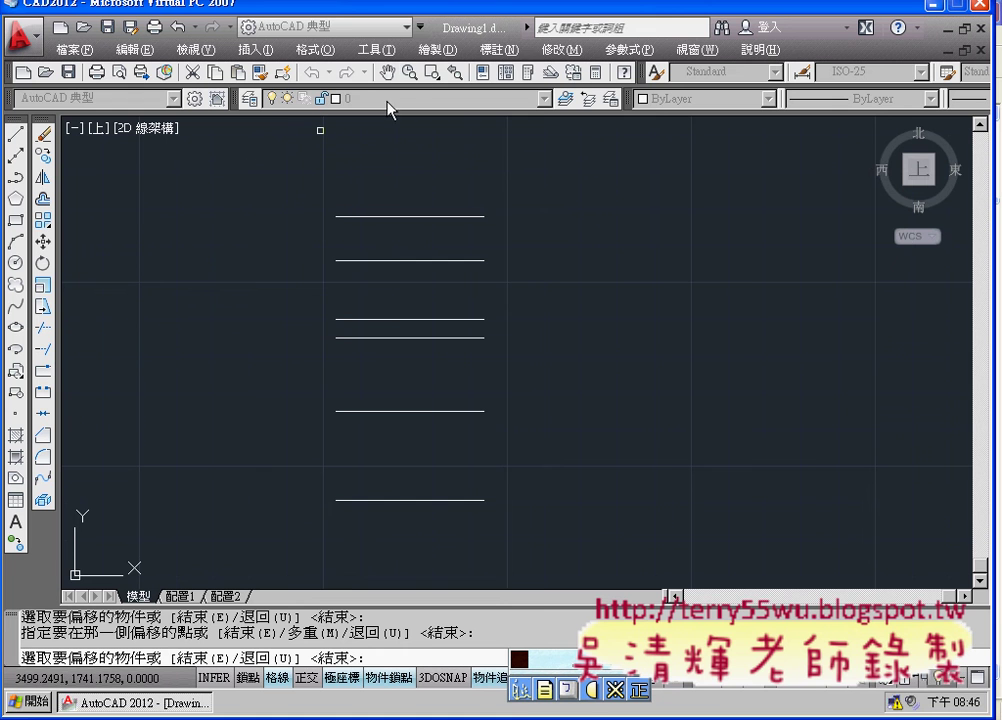
- Start the Arc command in Start, End, Direction mode from the Draw menu
{"action": "left_click", "coordinate": [436, 49]}
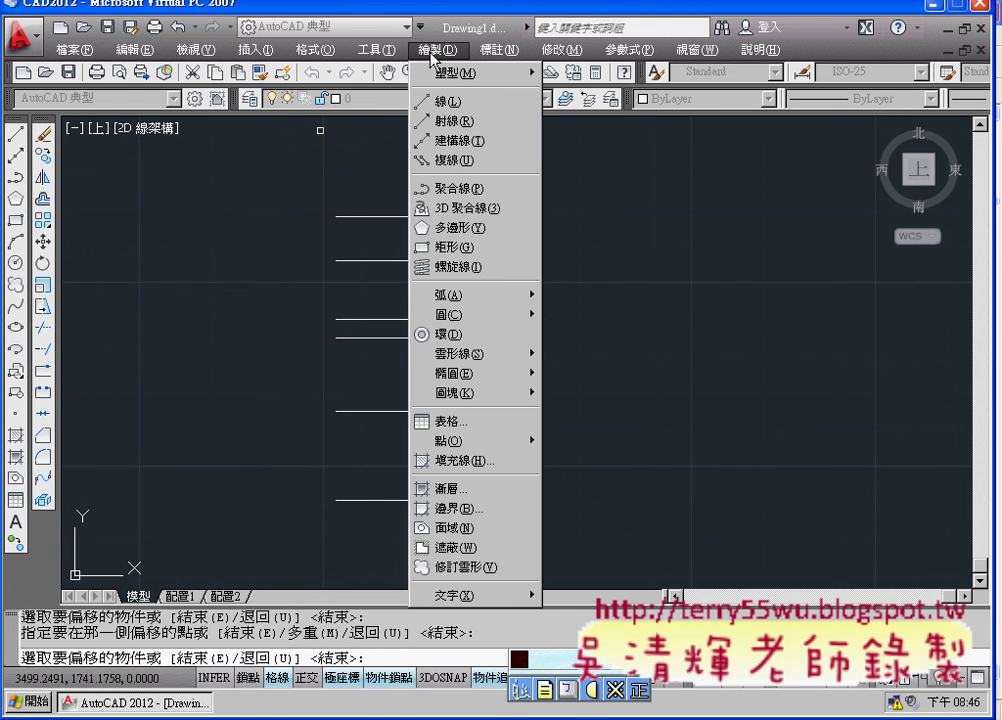
{"action": "mouse_move", "coordinate": [460, 295]}
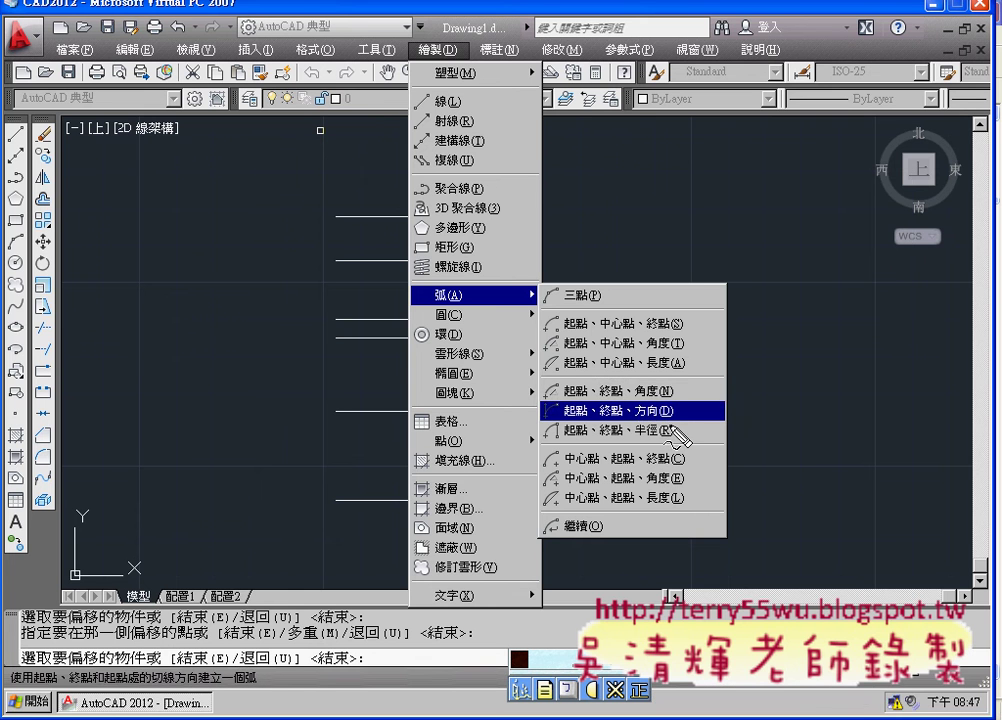
{"action": "mouse_move", "coordinate": [652, 424]}
{"action": "left_mouse_down"}
{"action": "mouse_move", "coordinate": [548, 425]}
{"action": "mouse_move", "coordinate": [658, 418]}
{"action": "left_mouse_up"}
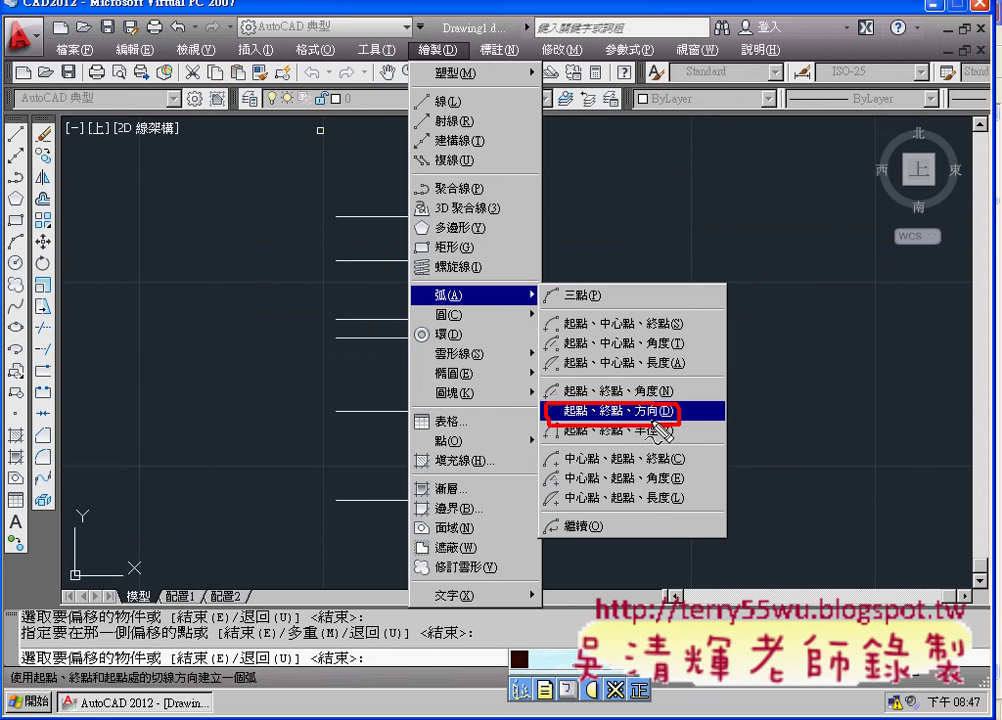
{"action": "mouse_move", "coordinate": [452, 66]}
{"action": "left_mouse_down"}
{"action": "mouse_move", "coordinate": [424, 62]}
{"action": "mouse_move", "coordinate": [426, 40]}
{"action": "left_mouse_up"}
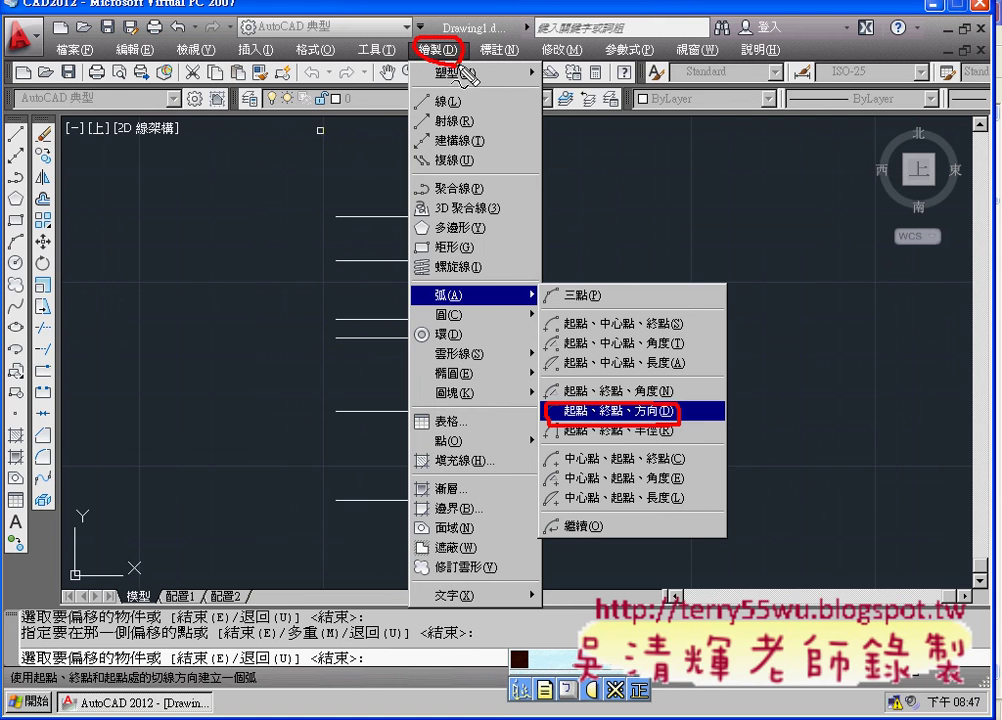
{"action": "left_click_drag", "start_coordinate": [440, 276], "coordinate": [428, 282]}
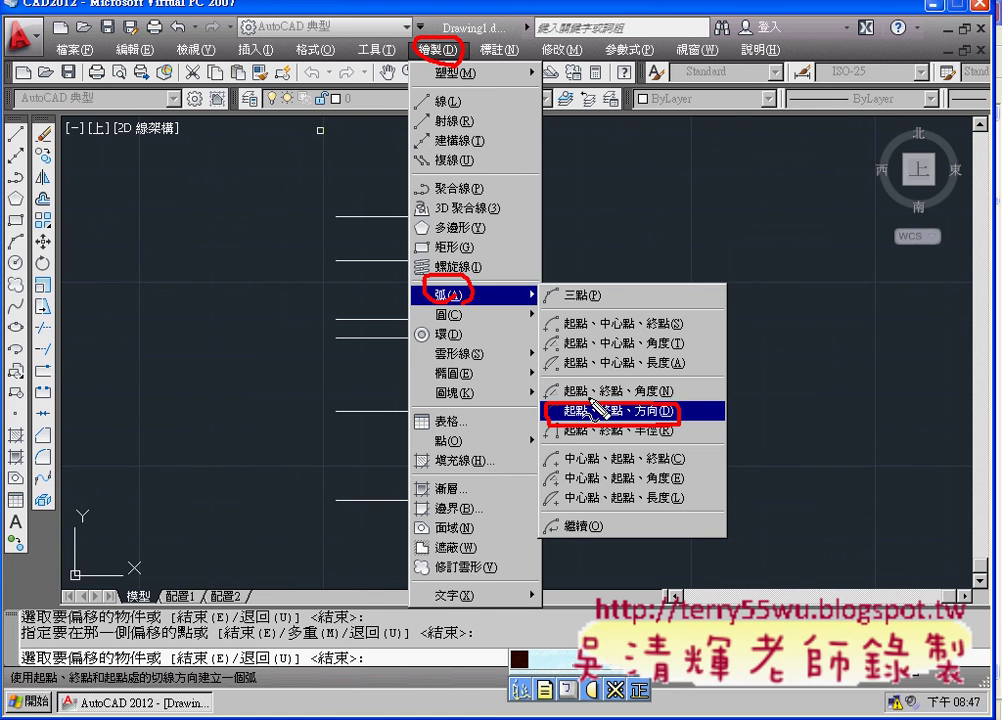
{"action": "key", "text": "Escape"}
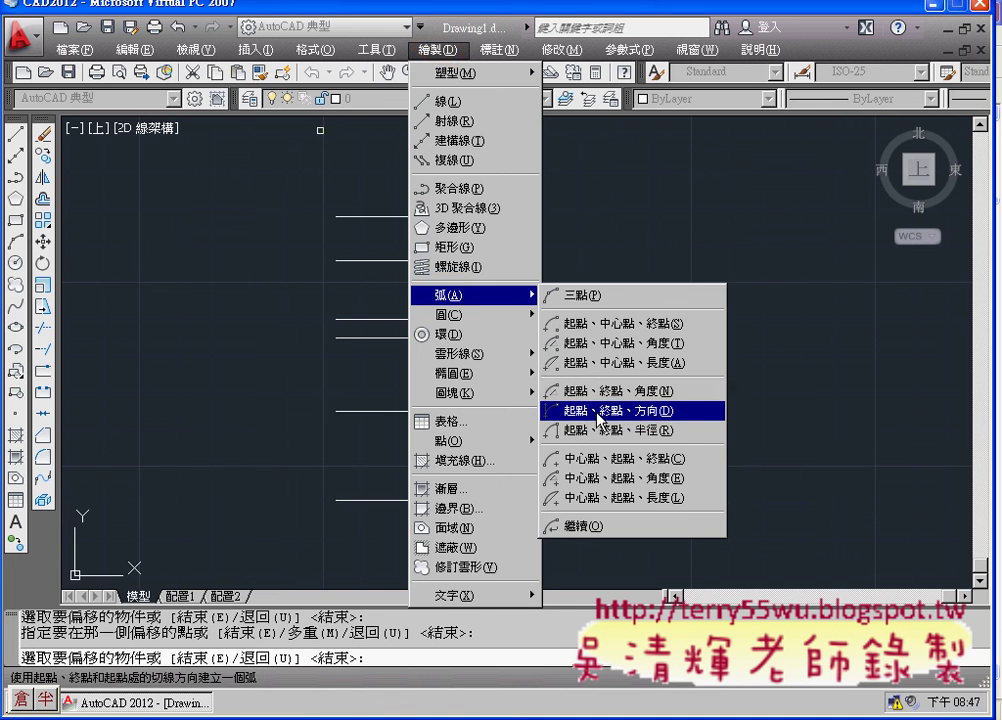
{"action": "left_click", "coordinate": [597, 414]}
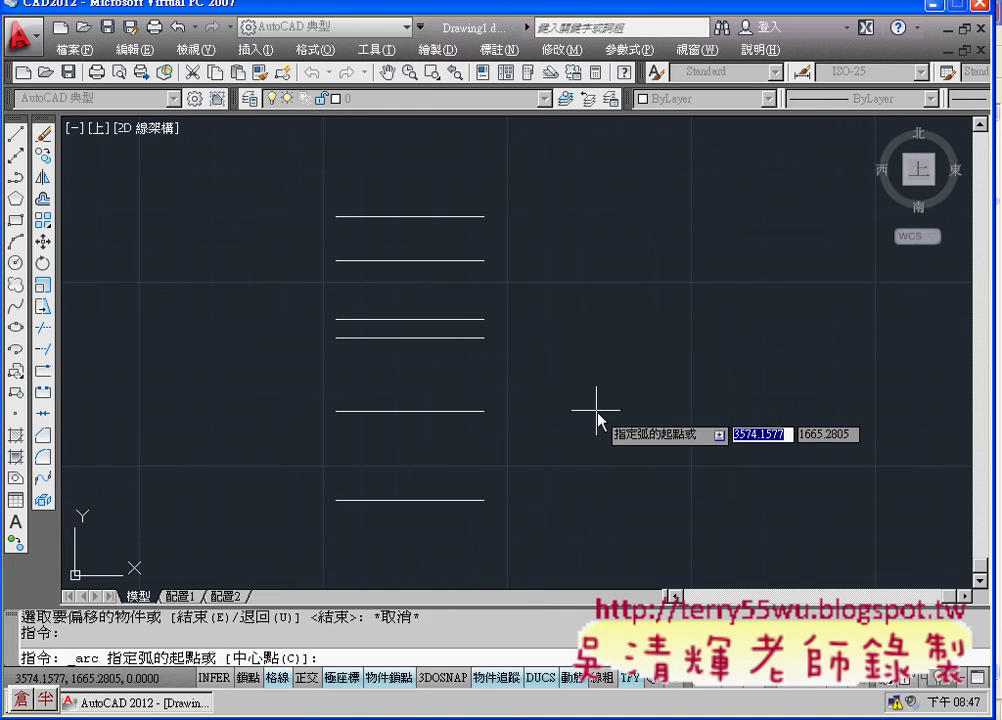
- Draw a semicircle with a 180° start direction from the top line's left end to the fourth line's left end
{"action": "left_click", "coordinate": [335, 216]}
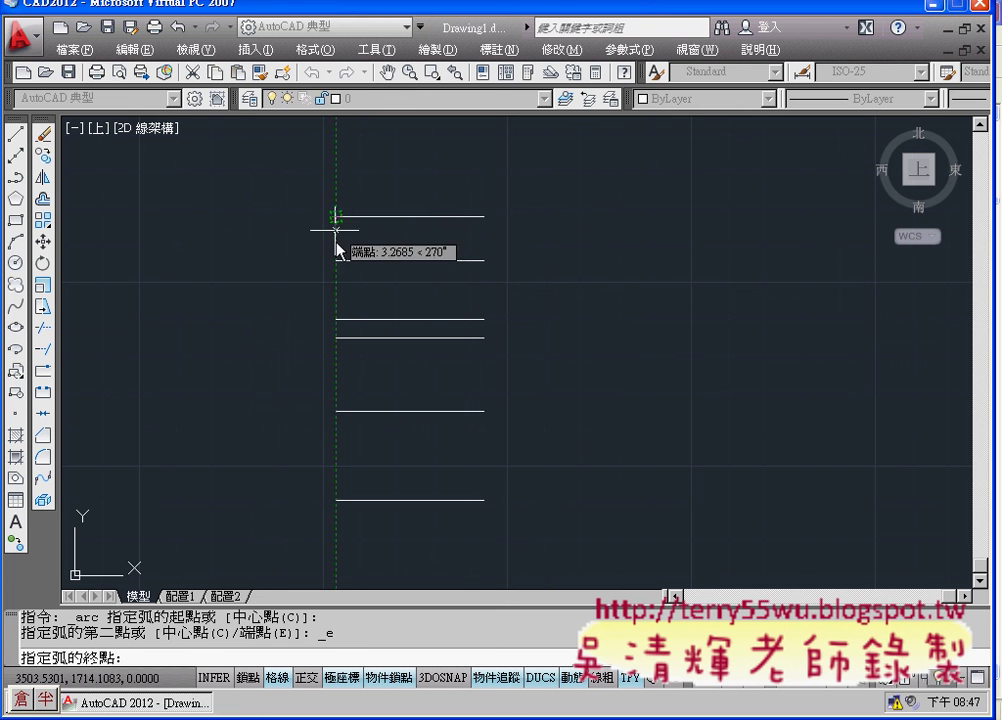
{"action": "left_click", "coordinate": [336, 339]}
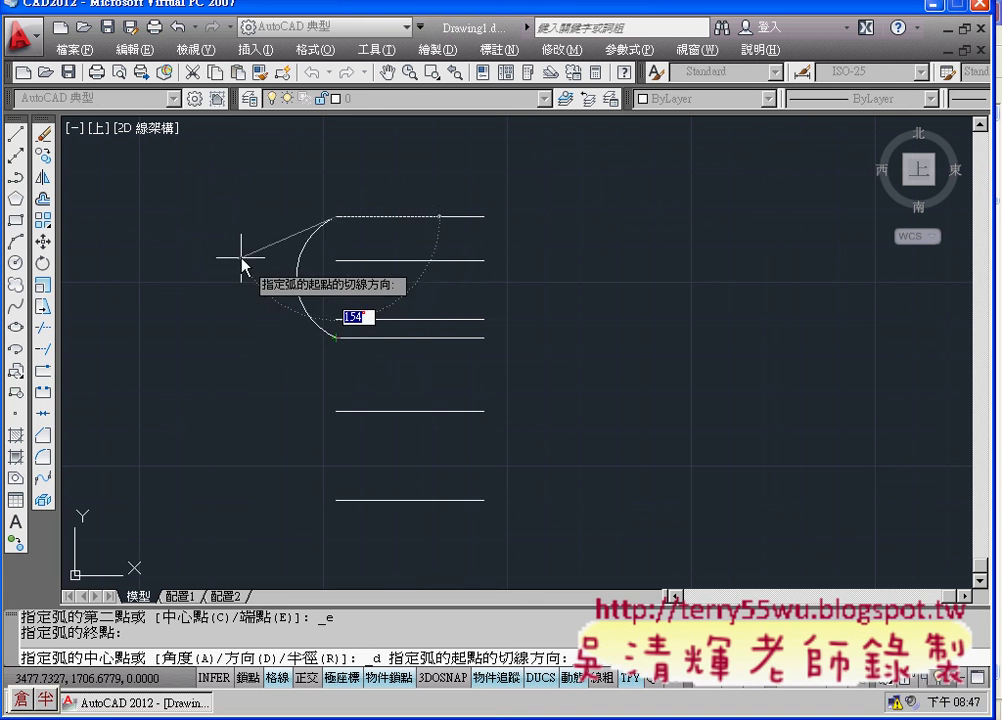
{"action": "left_click", "coordinate": [207, 216]}
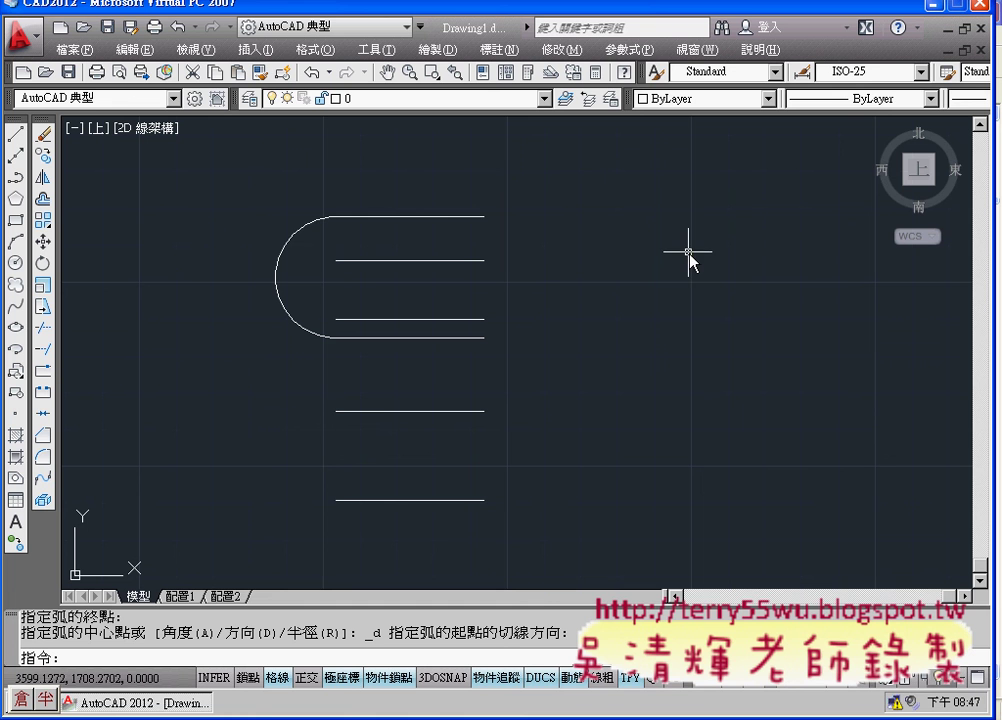
{"action": "right_click", "coordinate": [577, 249]}
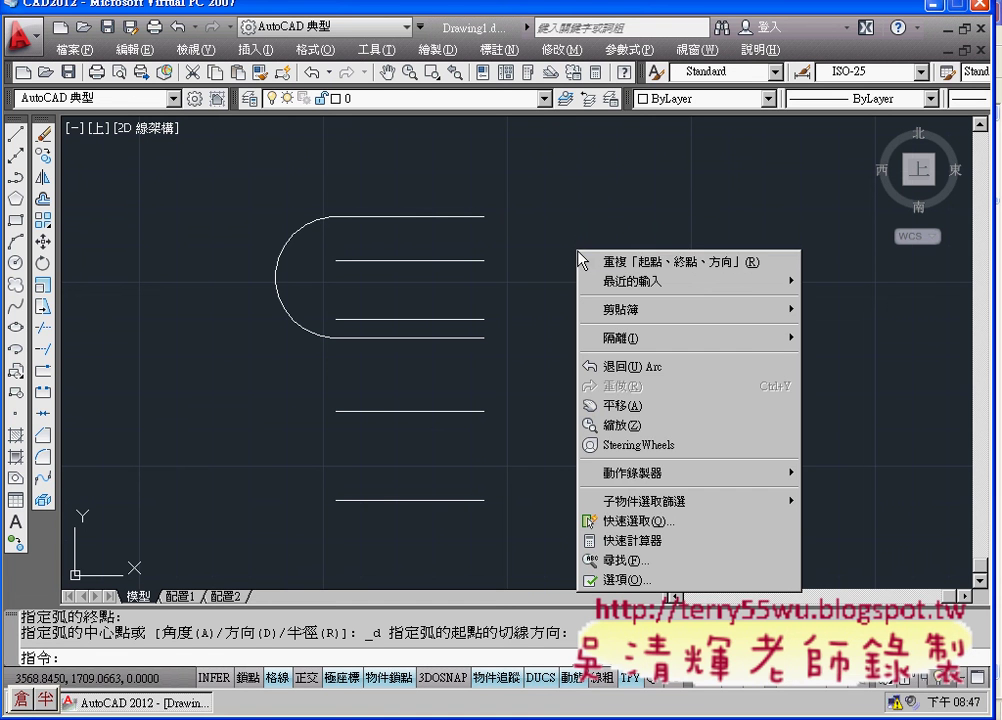
- Draw the inner left arc from the second line's left end to the third line's left end
{"action": "left_click", "coordinate": [650, 264]}
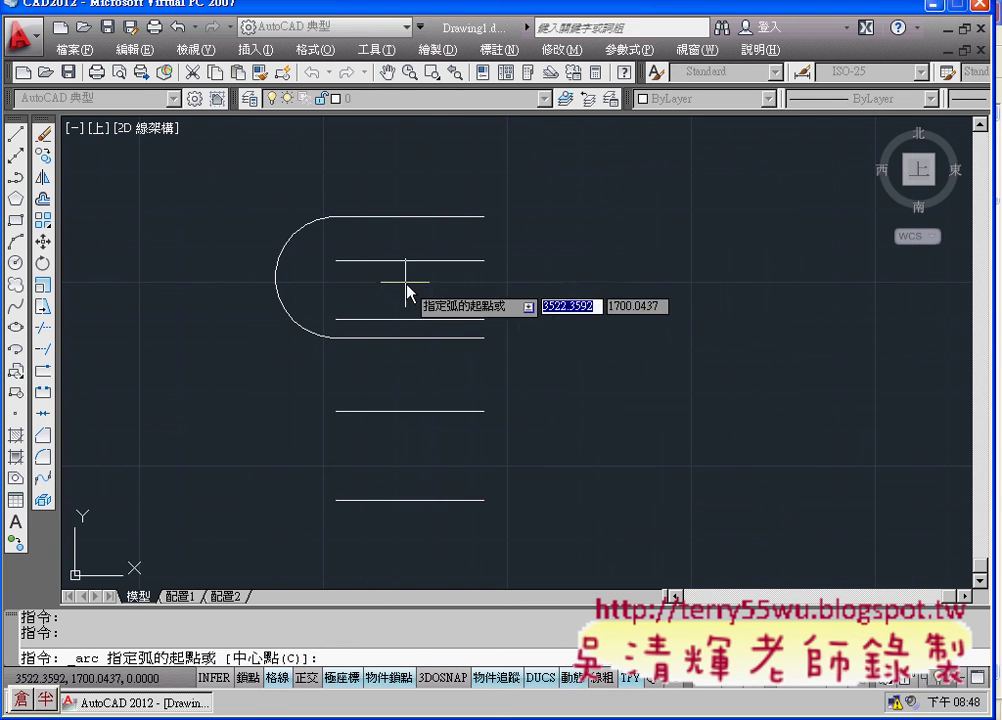
{"action": "left_click", "coordinate": [336, 262]}
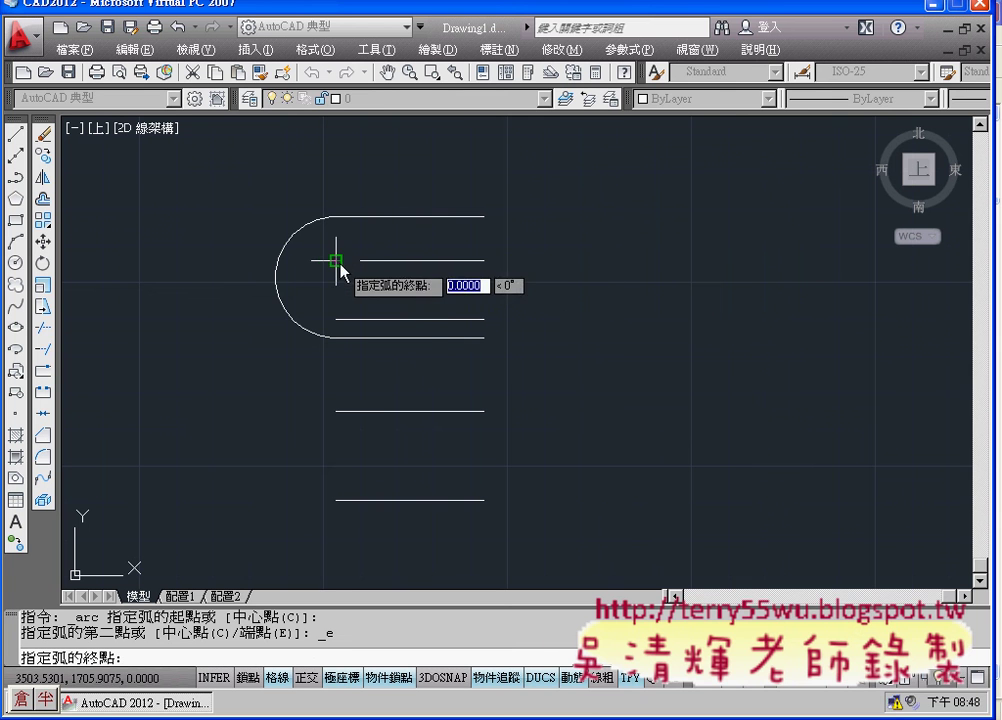
{"action": "left_click", "coordinate": [336, 320]}
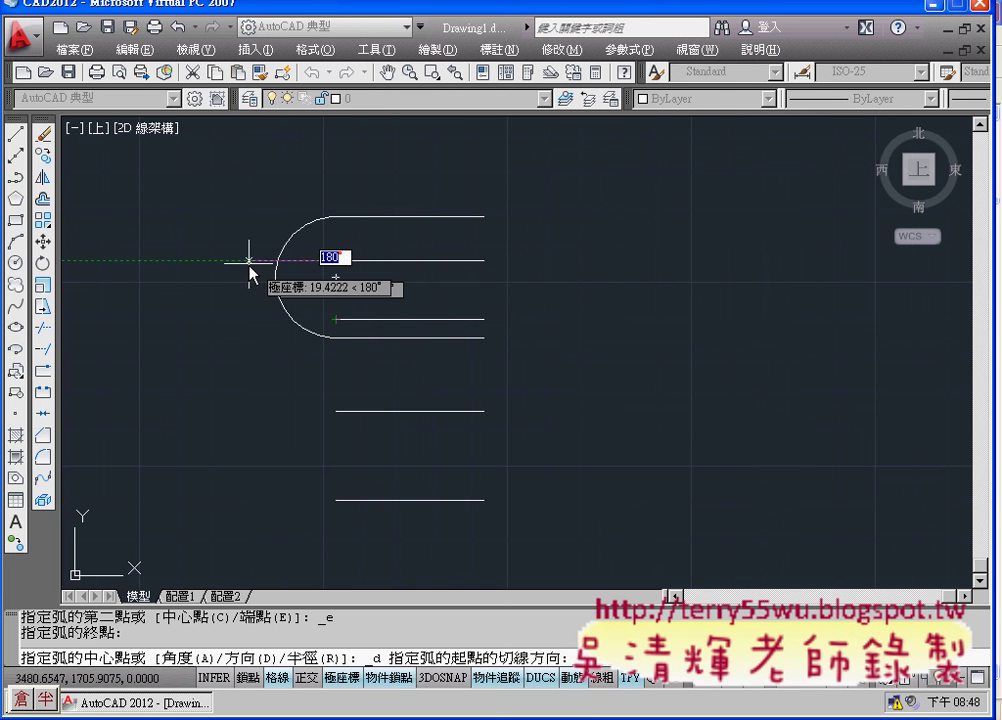
{"action": "left_click", "coordinate": [223, 261]}
- Cap the right ends of the top and second lines with a rightward-bulging arc
{"action": "right_click", "coordinate": [604, 262]}
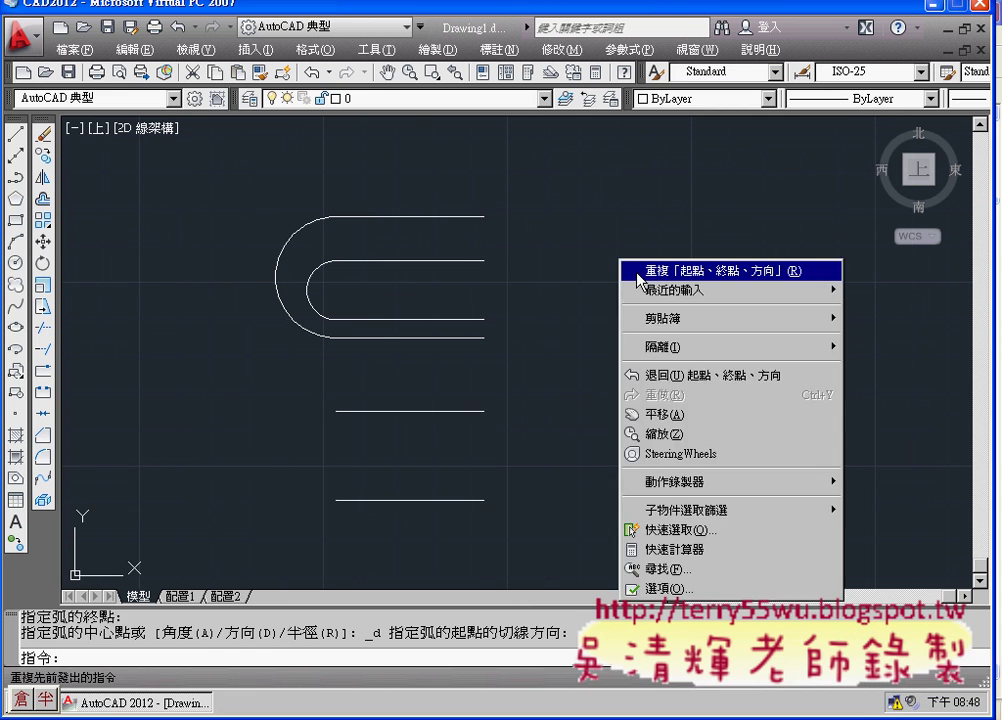
{"action": "left_click", "coordinate": [625, 268]}
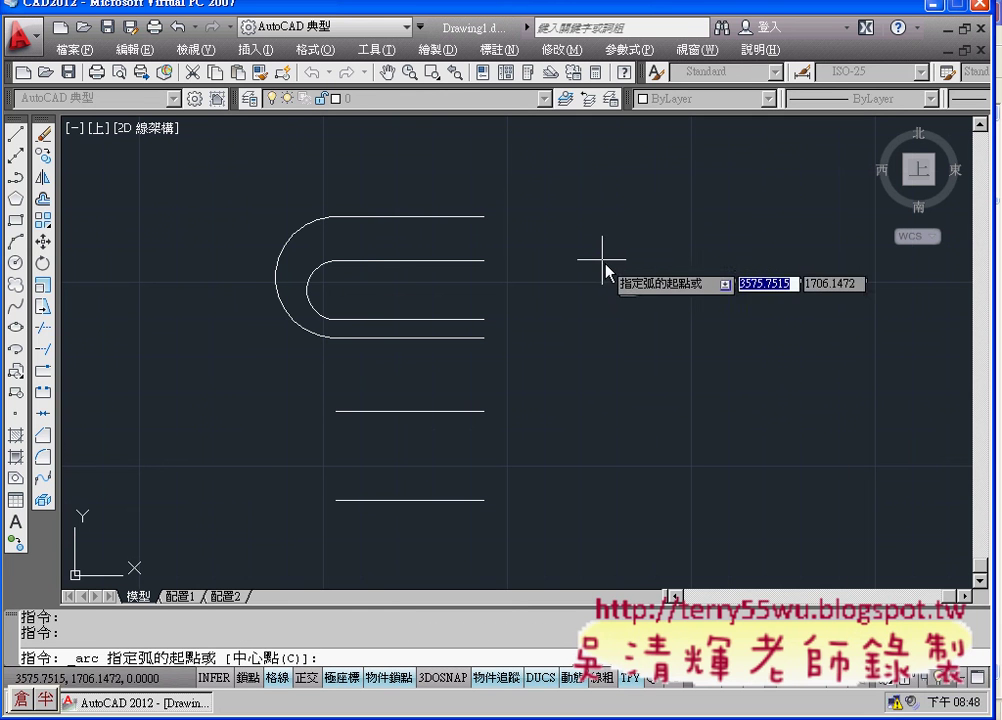
{"action": "left_click", "coordinate": [484, 216]}
{"action": "left_click", "coordinate": [484, 261]}
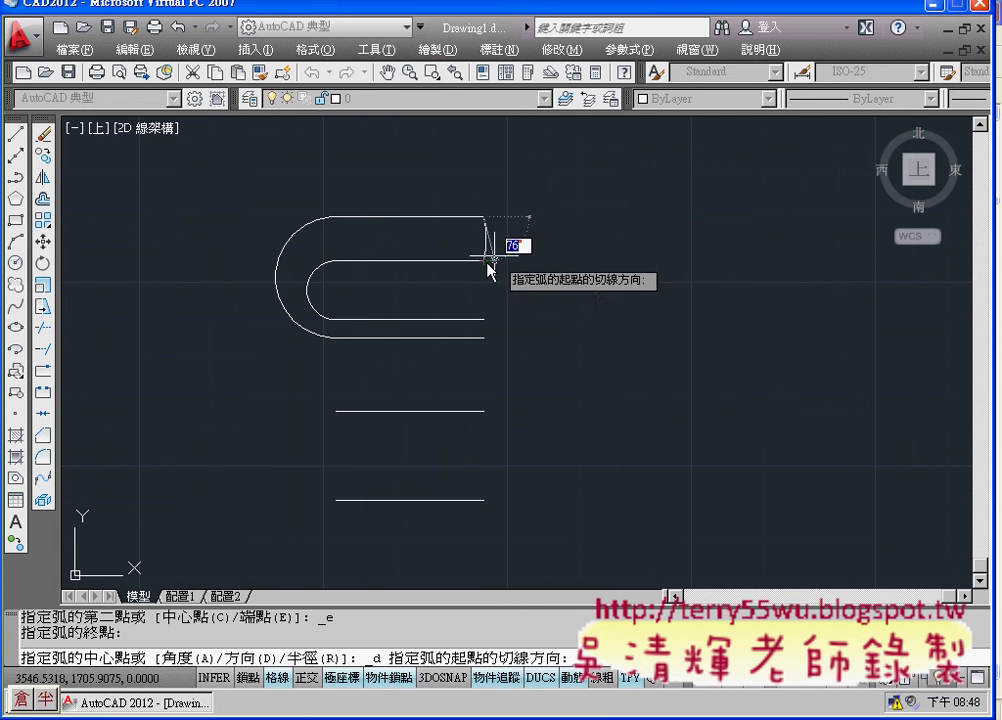
{"action": "left_click", "coordinate": [566, 219]}
{"action": "right_click", "coordinate": [604, 286]}
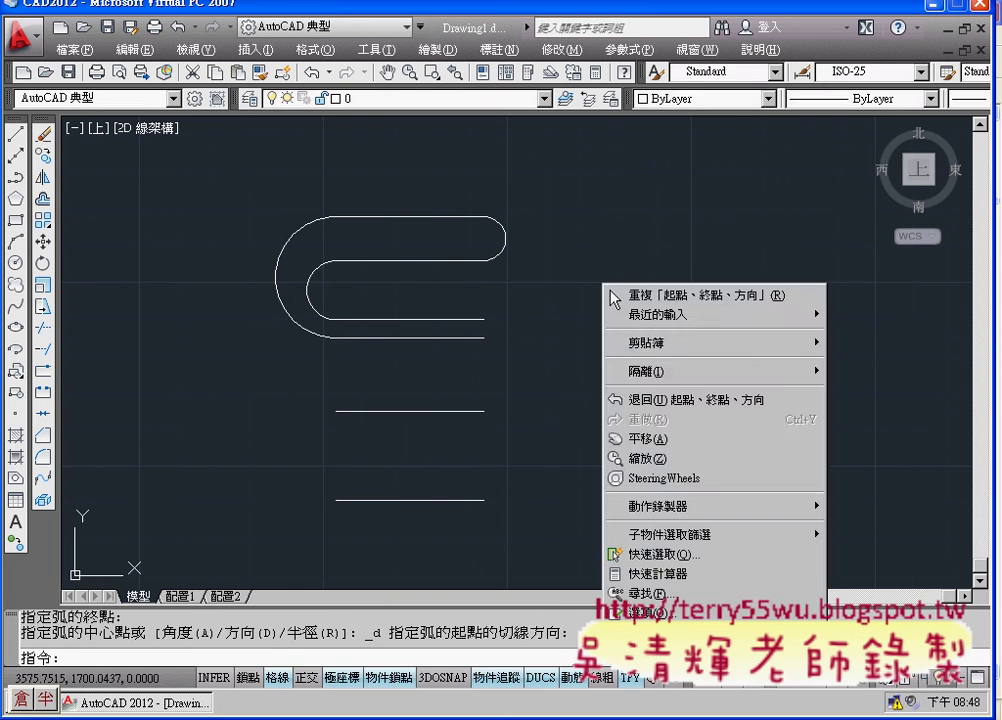
{"action": "left_click", "coordinate": [620, 293]}
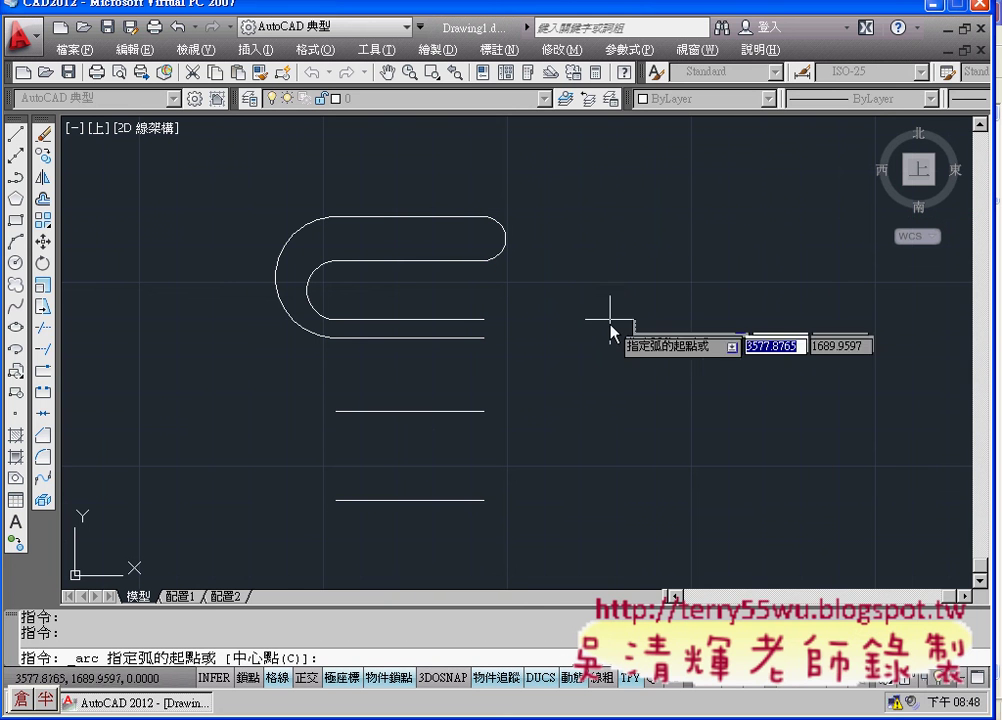
- Draw the large right arc from the third line's right end to the bottom line's right end
{"action": "left_click", "coordinate": [492, 322]}
{"action": "left_click", "coordinate": [484, 499]}
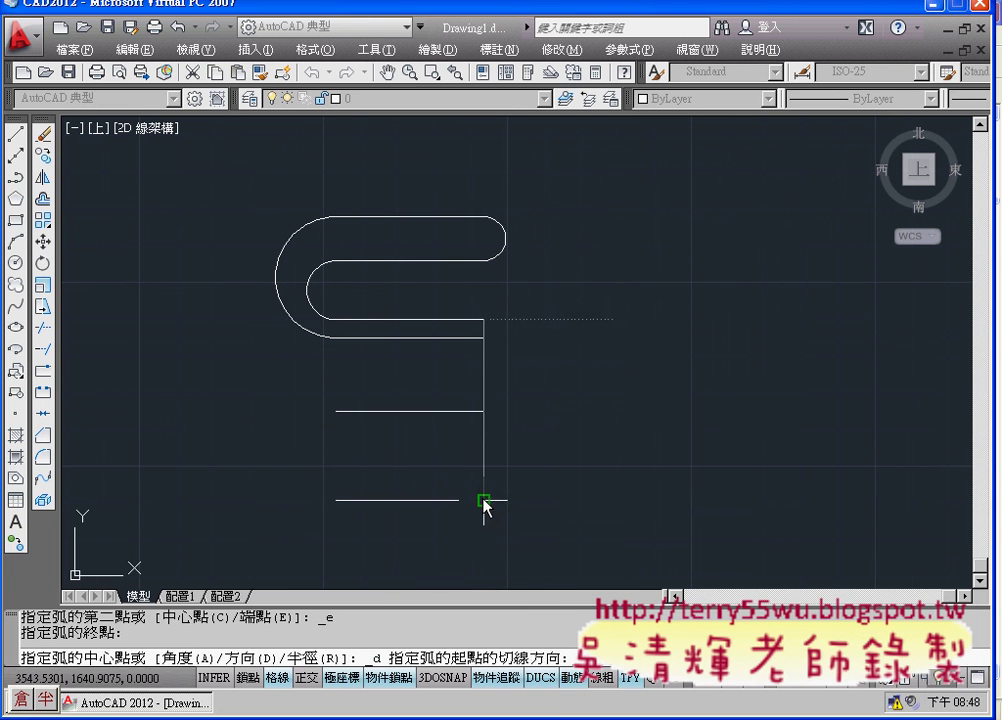
{"action": "left_click", "coordinate": [700, 320]}
- Draw the inner right arc joining the fourth and fifth lines' right ends
{"action": "right_click", "coordinate": [683, 368]}
{"action": "left_click", "coordinate": [690, 376]}
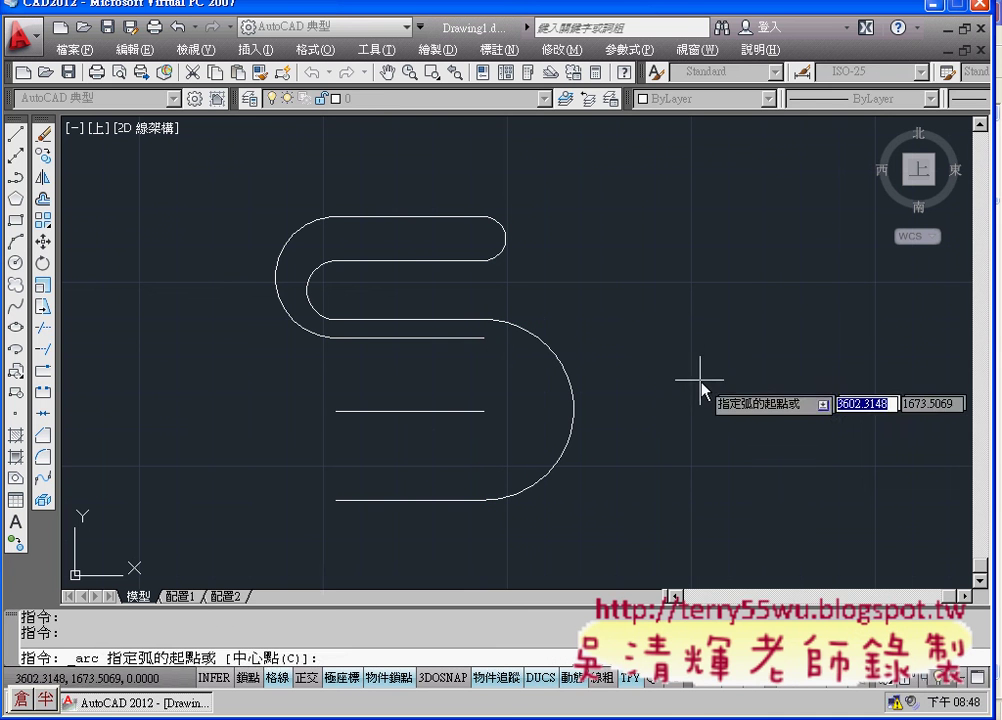
{"action": "left_click", "coordinate": [484, 337]}
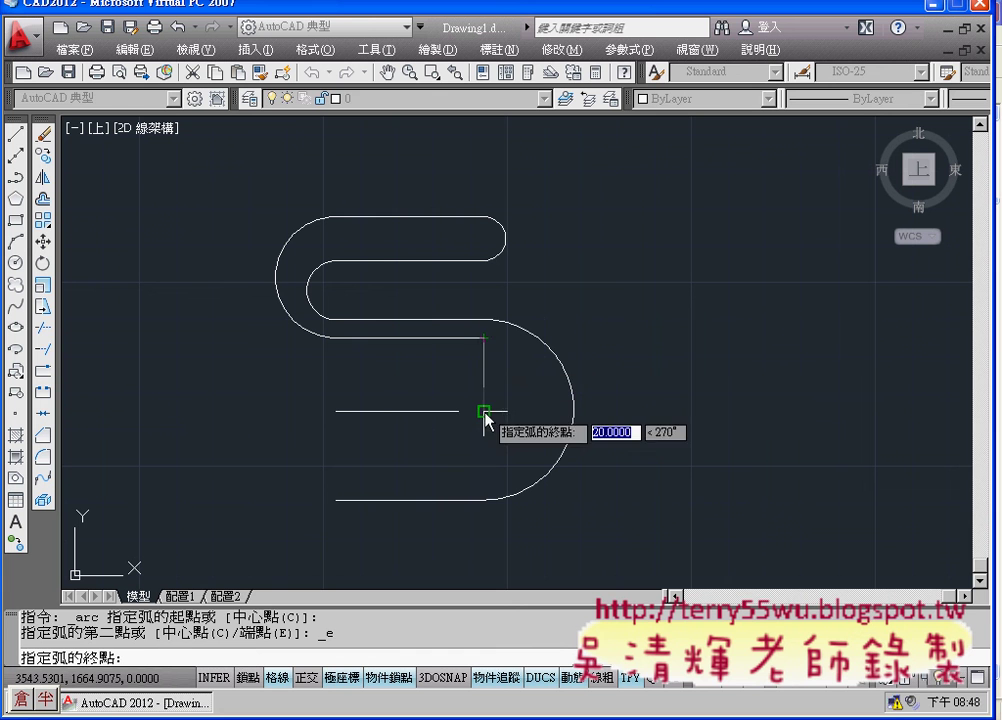
{"action": "left_click", "coordinate": [484, 410]}
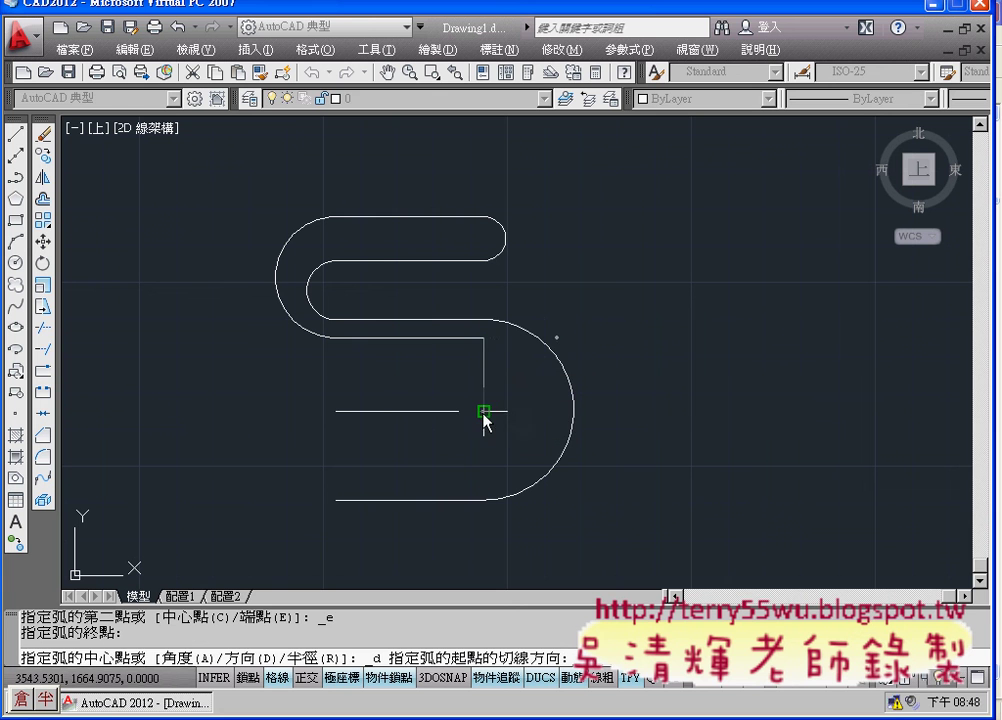
{"action": "left_click", "coordinate": [621, 340]}
- Cap the left ends of the fifth and bottom lines with a leftward-bulging arc
{"action": "right_click", "coordinate": [389, 373]}
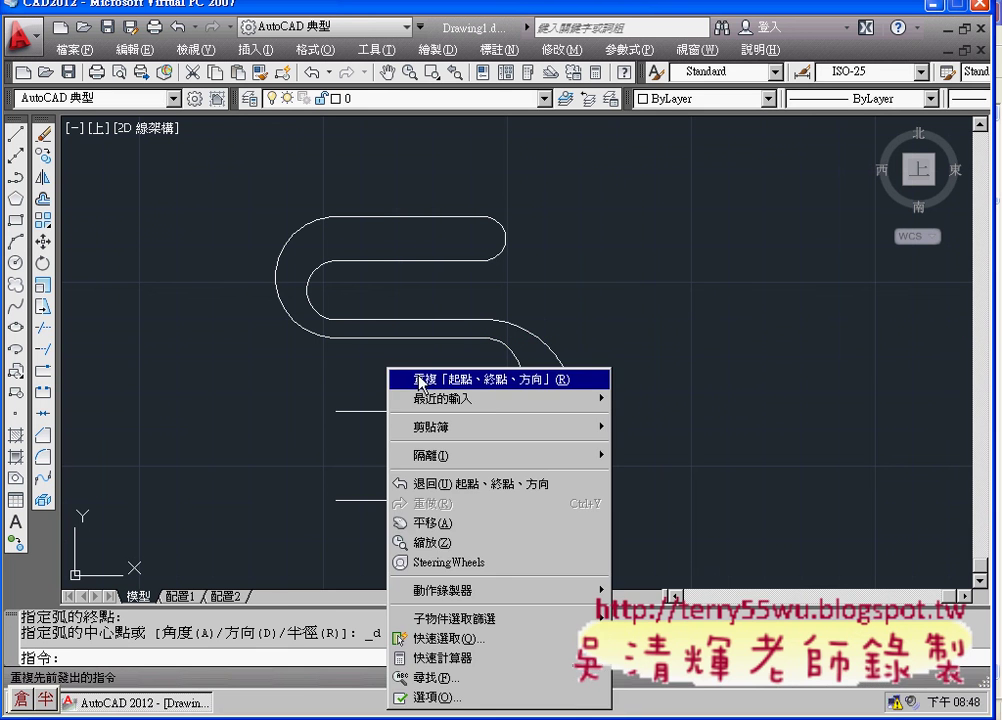
{"action": "left_click", "coordinate": [398, 378]}
{"action": "left_click", "coordinate": [336, 410]}
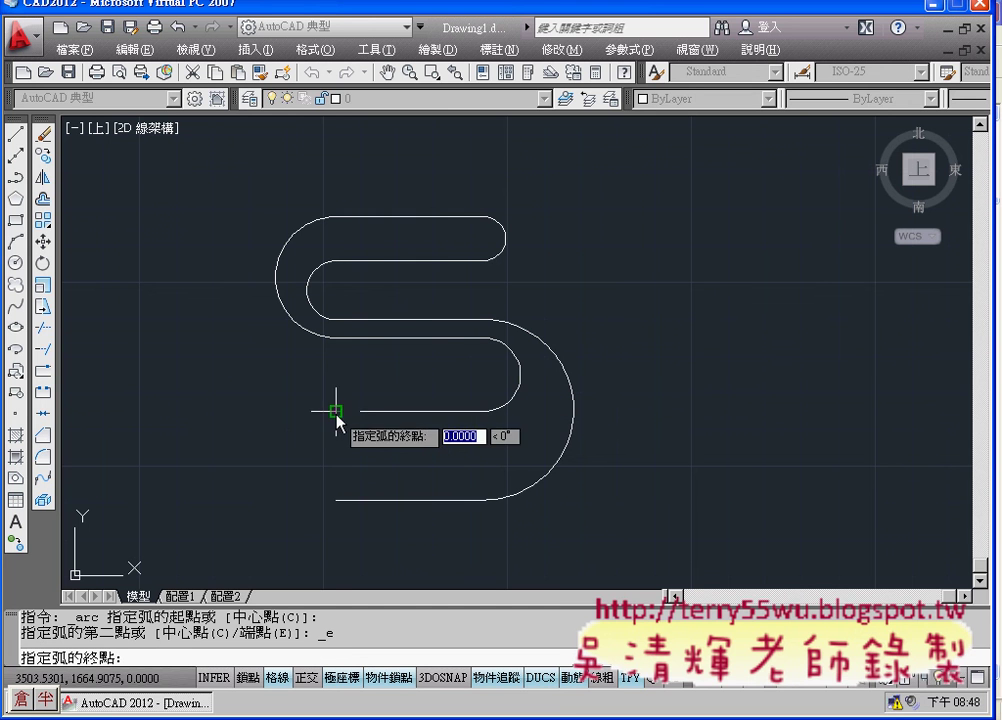
{"action": "right_click", "coordinate": [336, 410]}
{"action": "left_click", "coordinate": [290, 370]}
{"action": "left_click", "coordinate": [336, 500]}
{"action": "right_click", "coordinate": [336, 500]}
{"action": "left_click", "coordinate": [286, 488]}
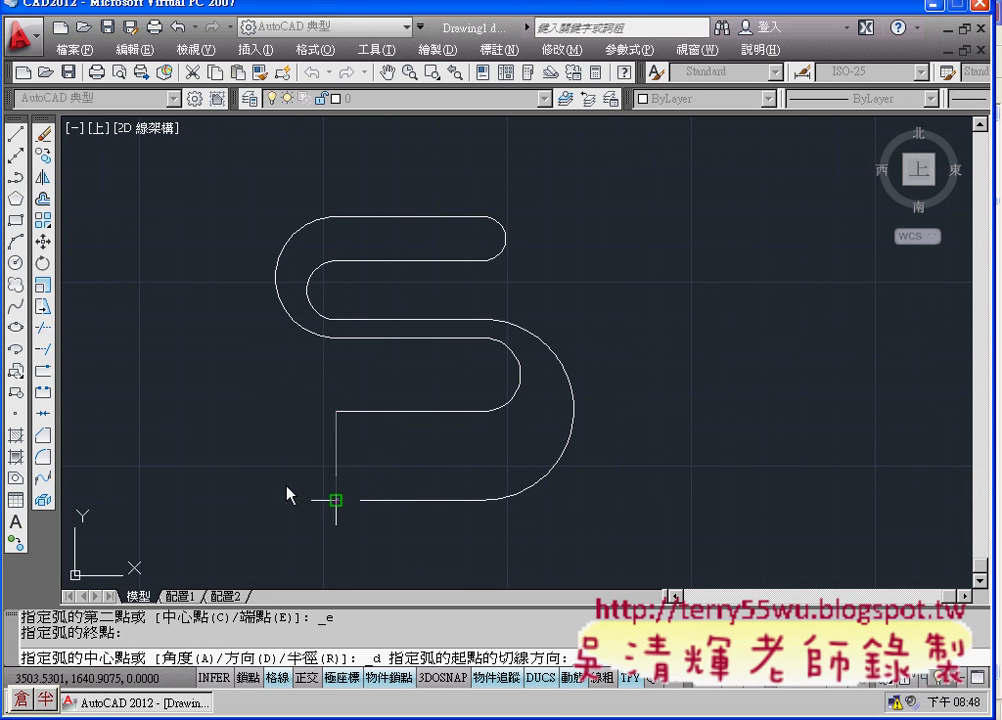
{"action": "left_click", "coordinate": [233, 412]}
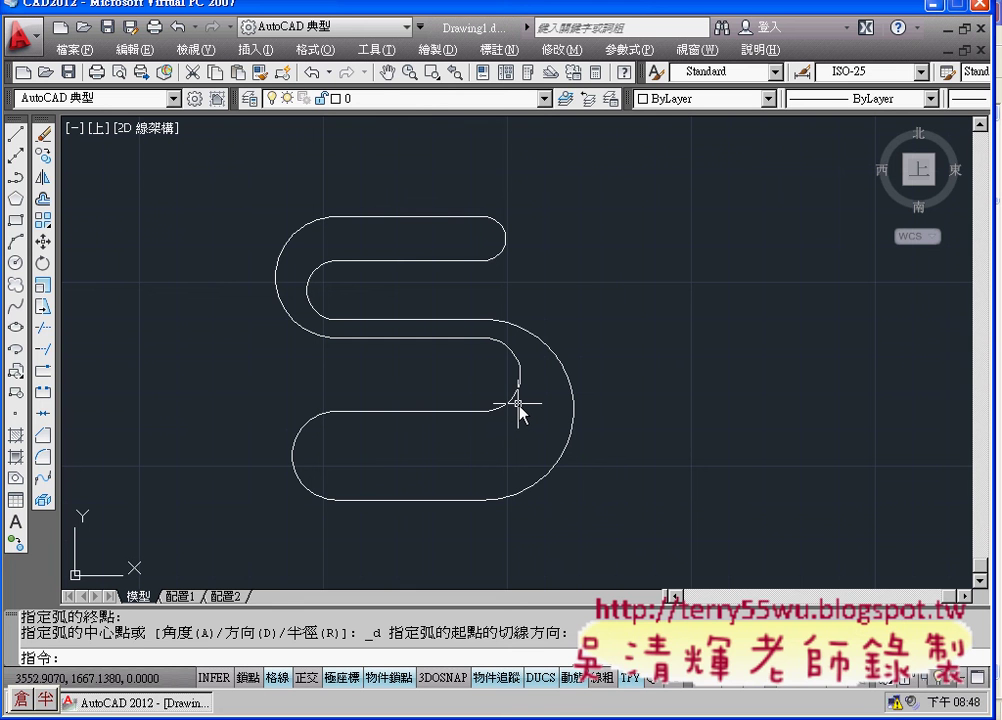
- Dismiss the Draw menu's arc choices and bring up the Repeat Arc shortcut menu
{"action": "left_click", "coordinate": [435, 49]}
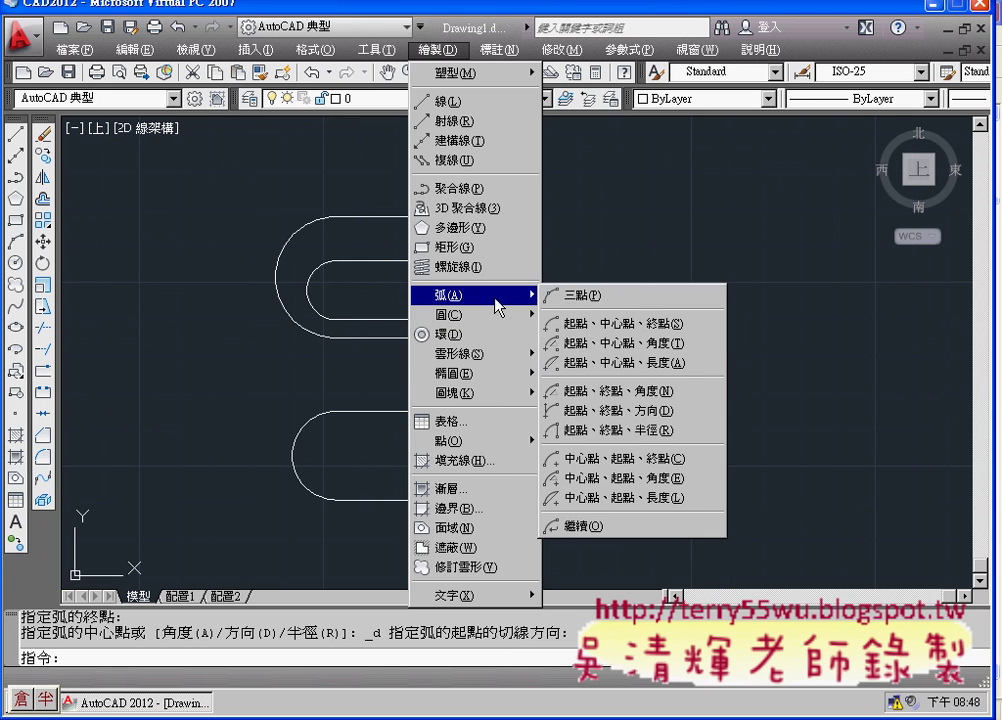
{"action": "mouse_move", "coordinate": [470, 295]}
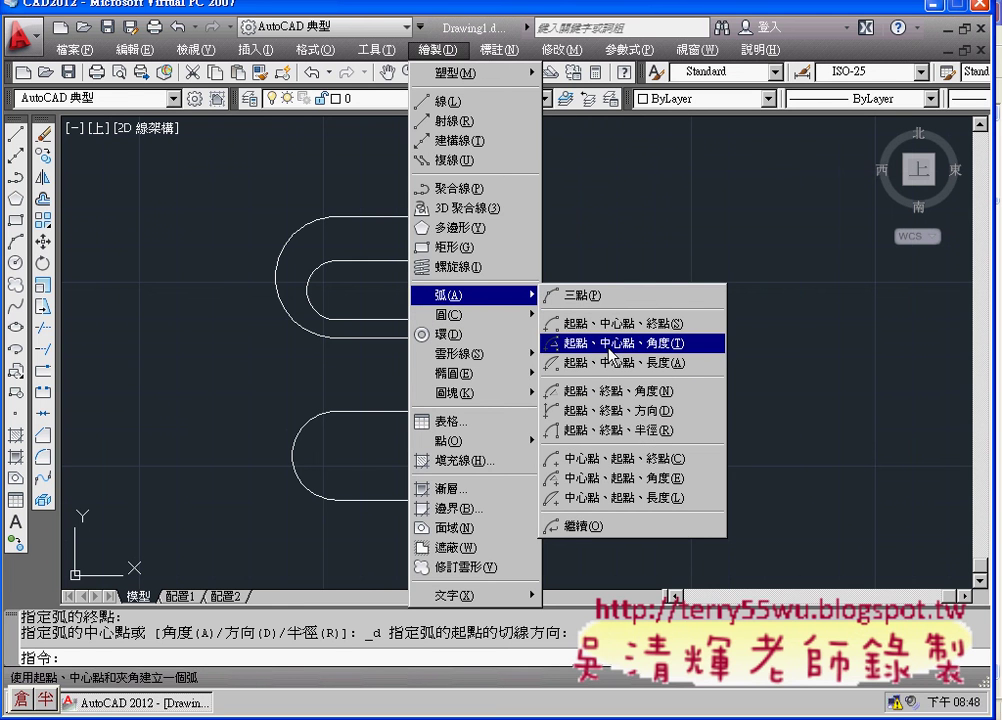
{"action": "left_click", "coordinate": [626, 212]}
{"action": "right_click", "coordinate": [628, 211]}
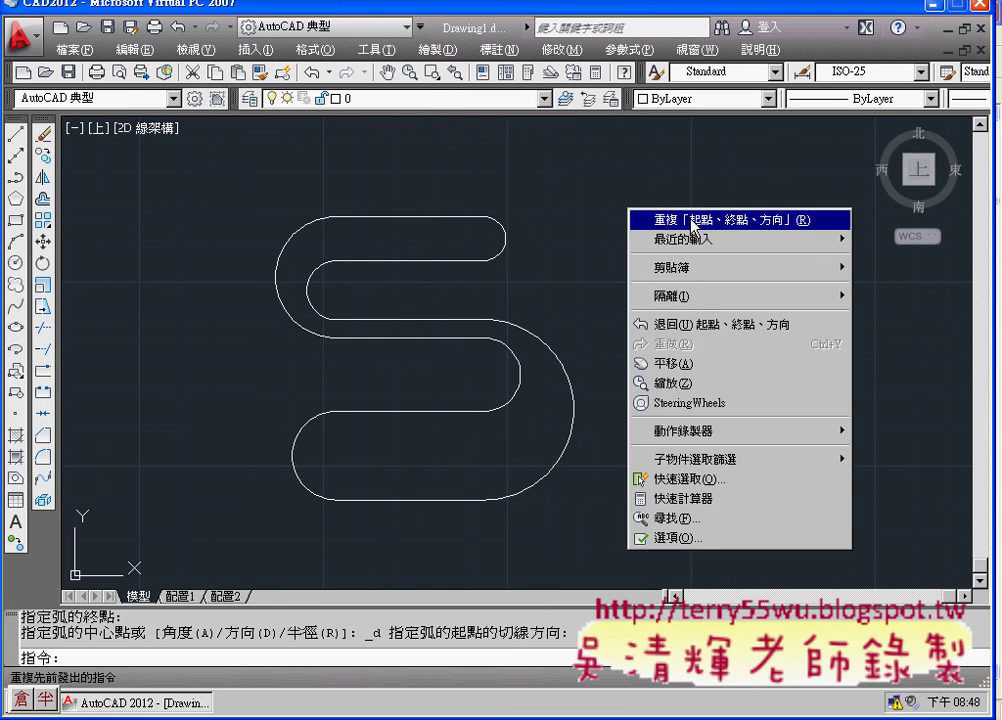